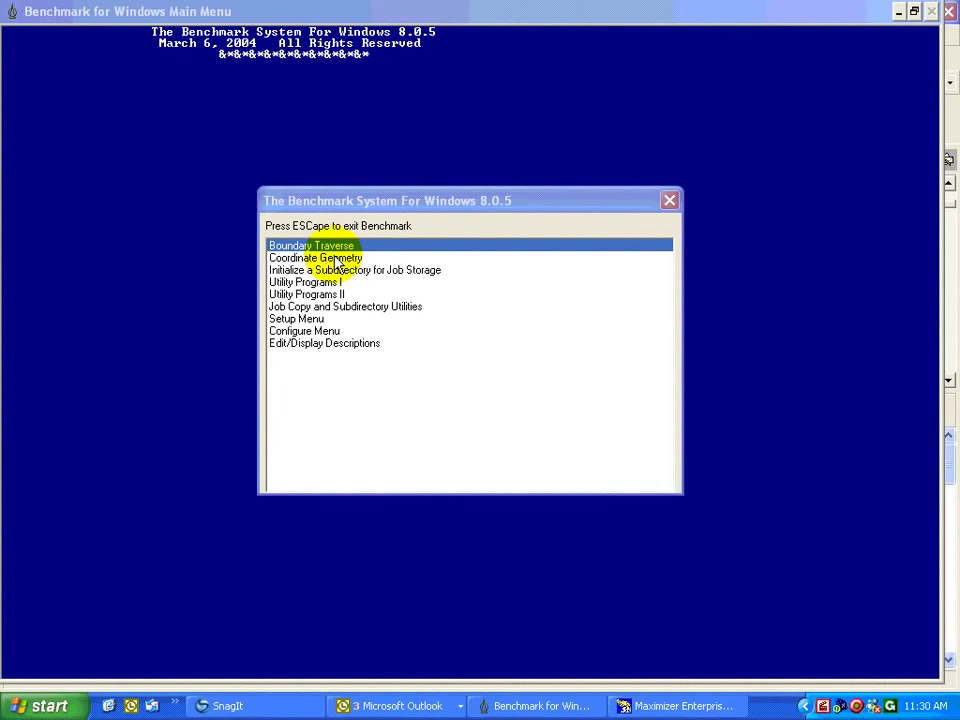
Start the Coordinate Geometry program and run command 124- to list the existing jobs
double_click(337, 260)
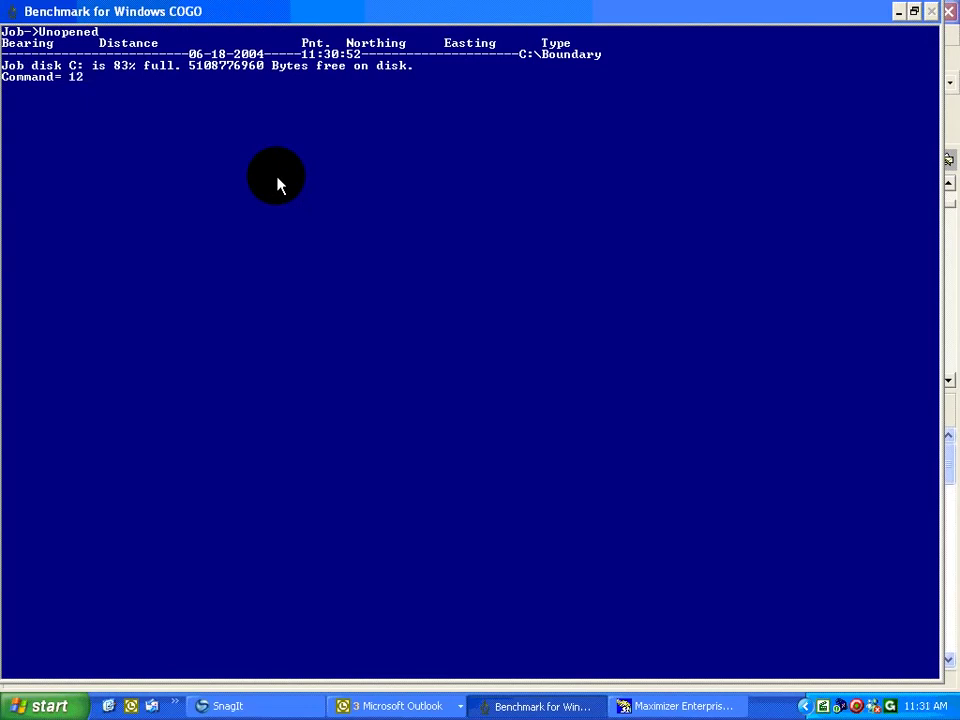
key("Return")
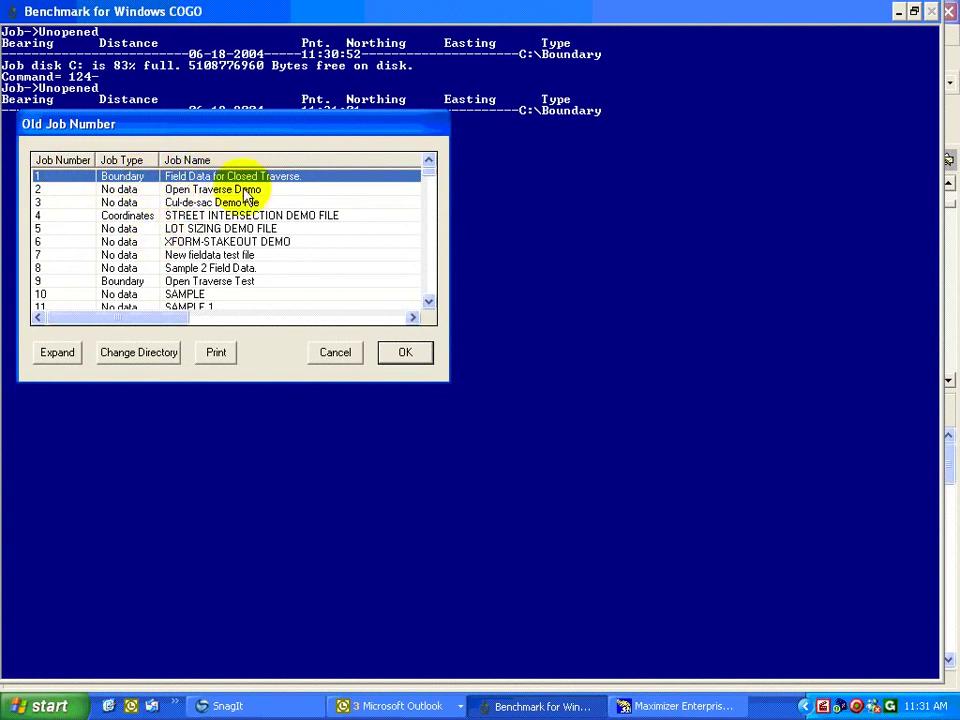
Try to change the job directory to the Camtasia Files folder on Local Disk (C:)
left_click(134, 356)
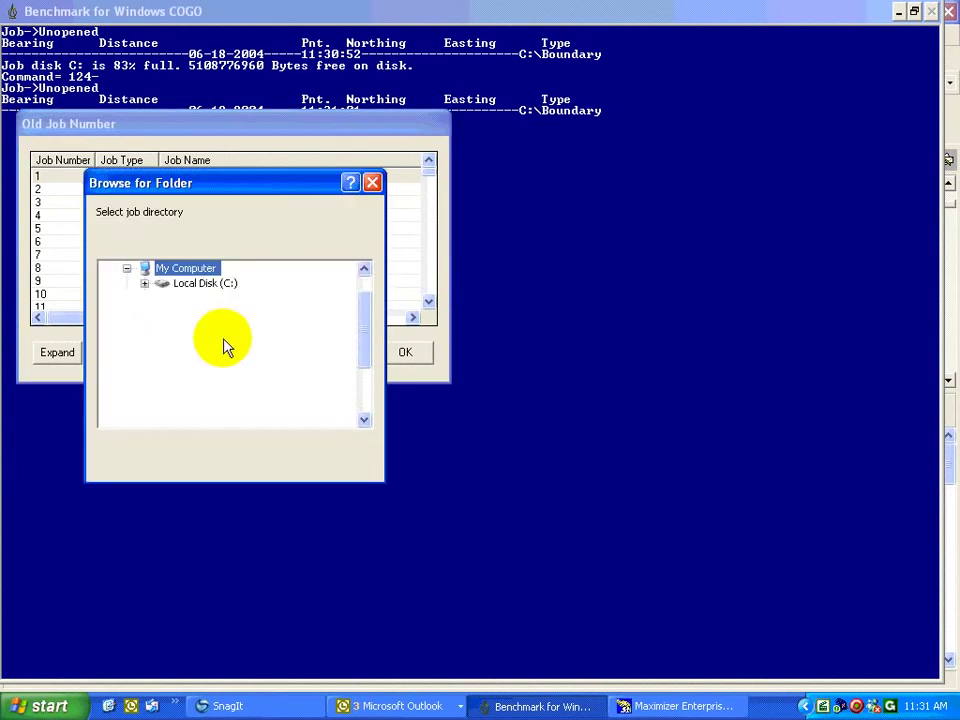
left_click(145, 284)
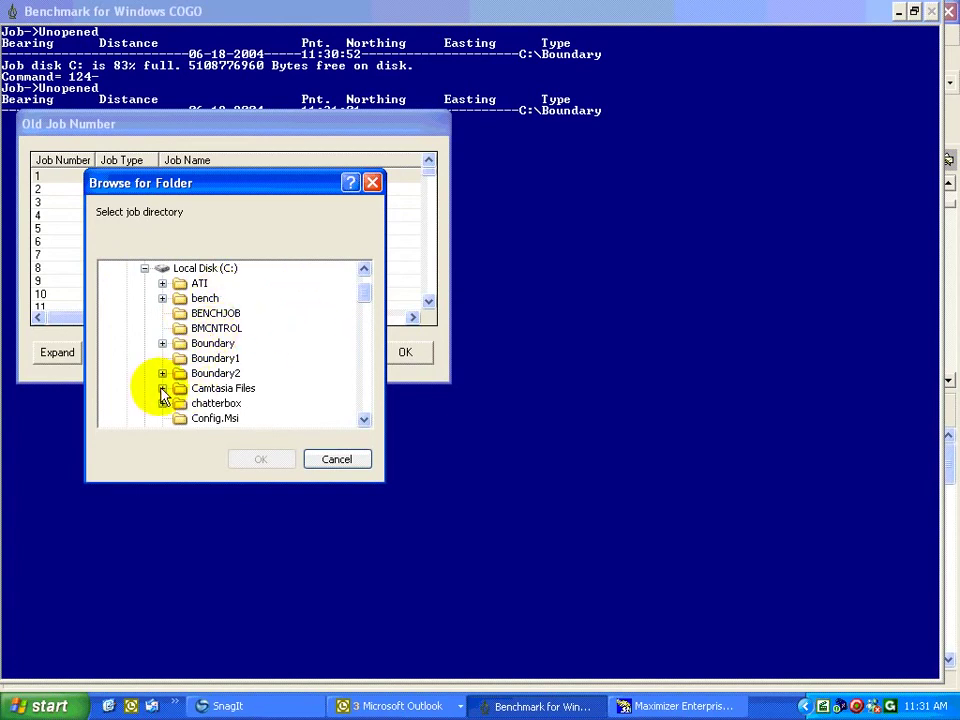
left_click(195, 388)
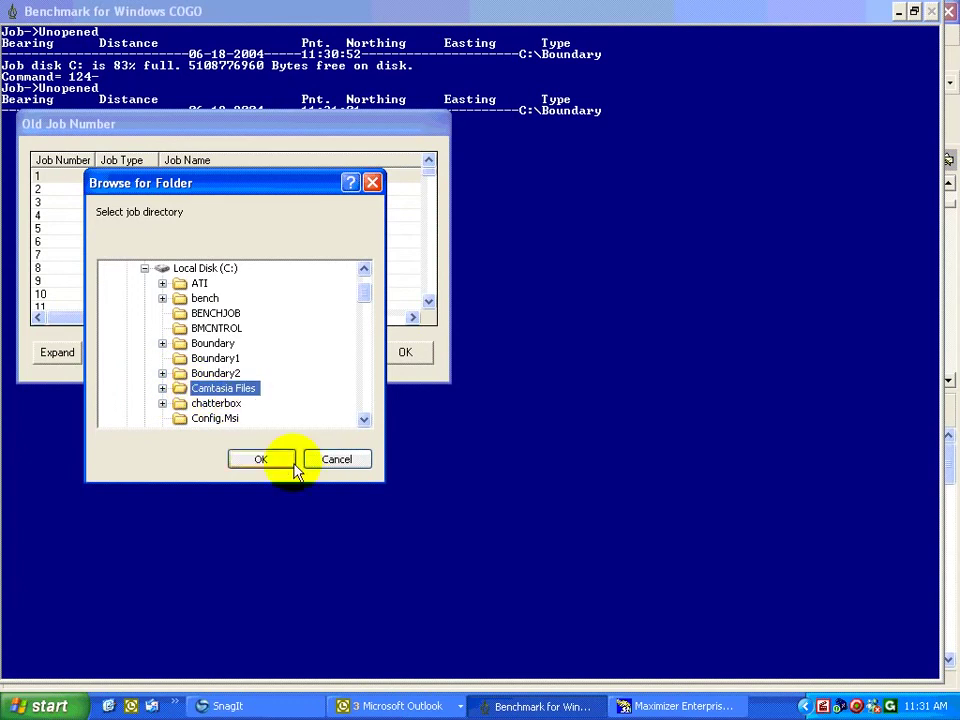
left_click(261, 459)
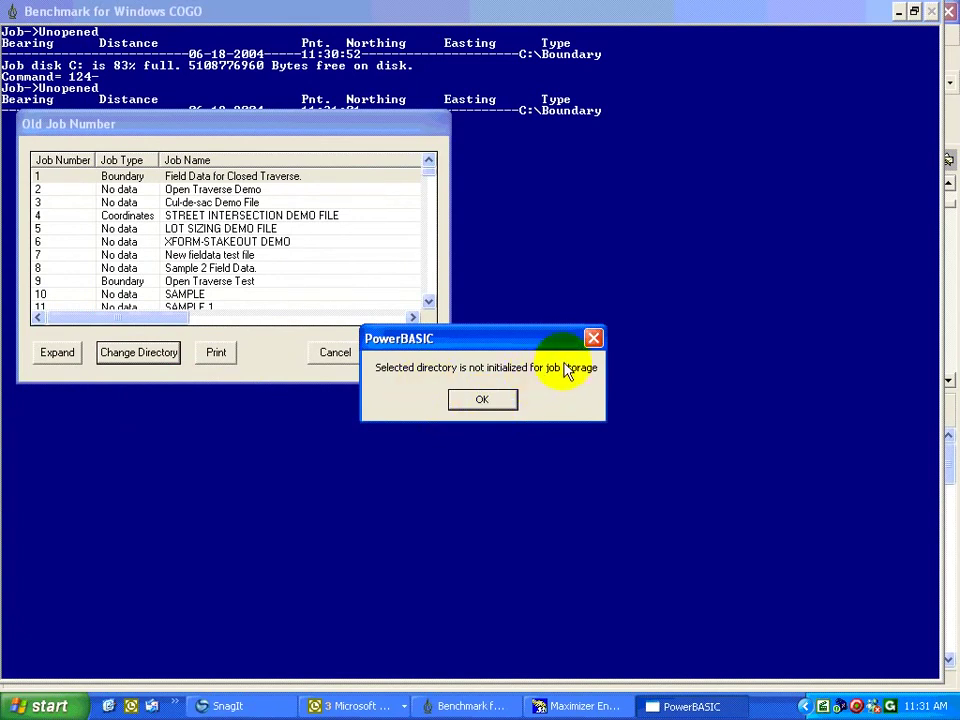
left_click(483, 401)
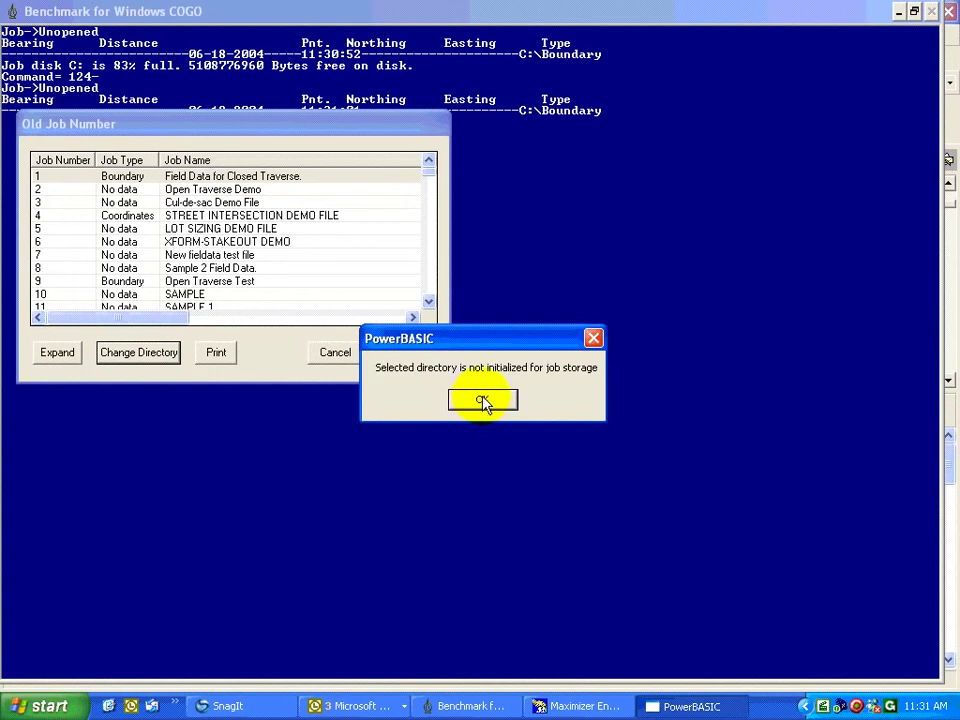
left_click(484, 401)
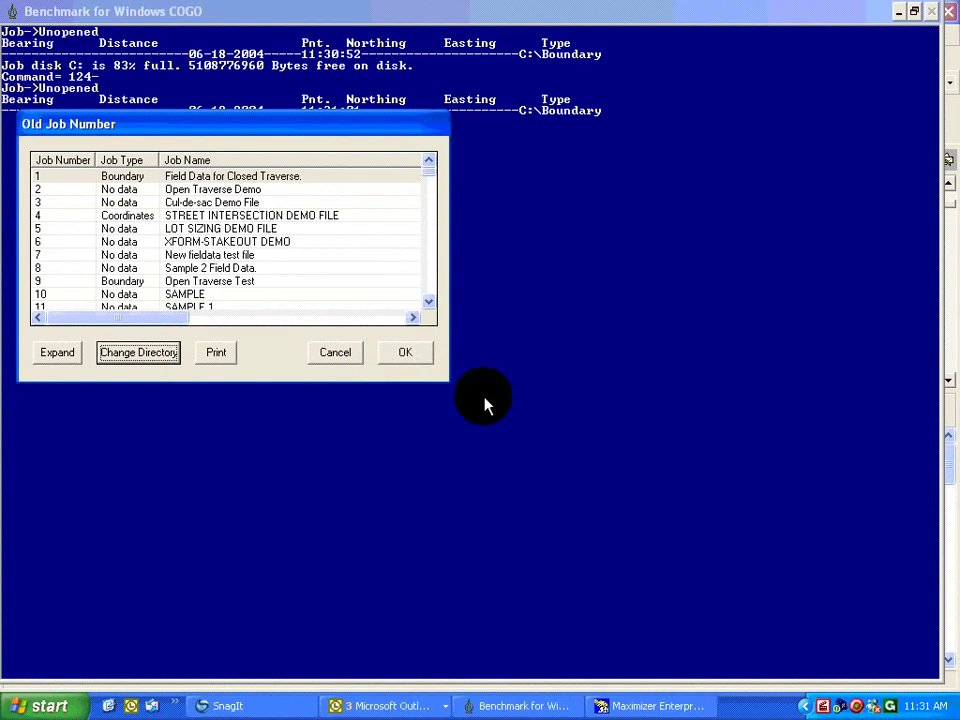
Change the job directory to the Test 805 folder inside bench on Local Disk (C:)
left_click(139, 352)
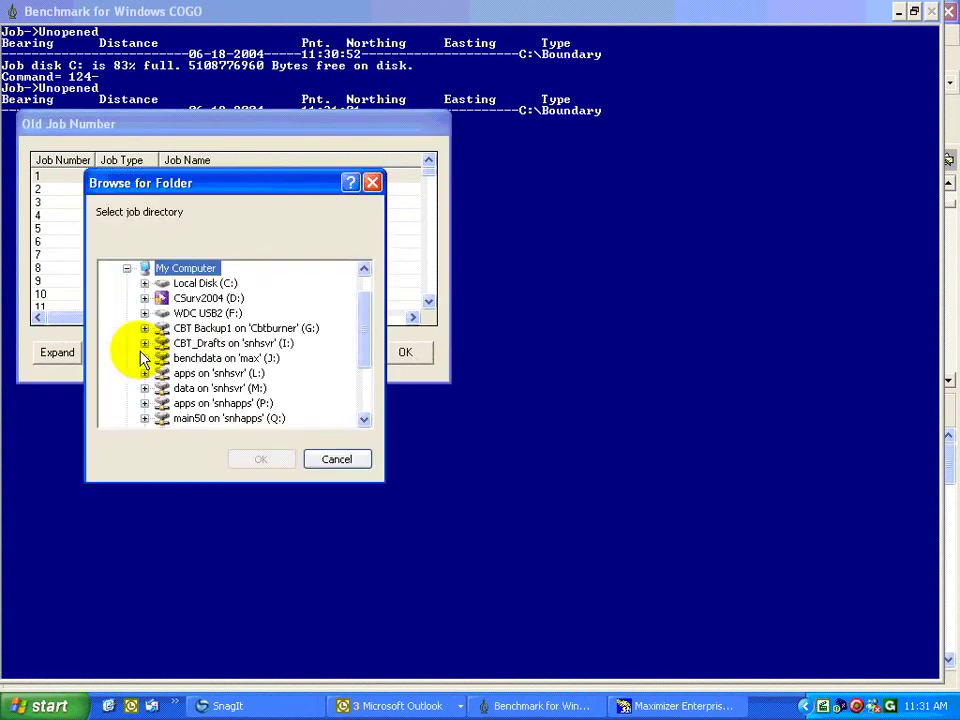
left_click(145, 284)
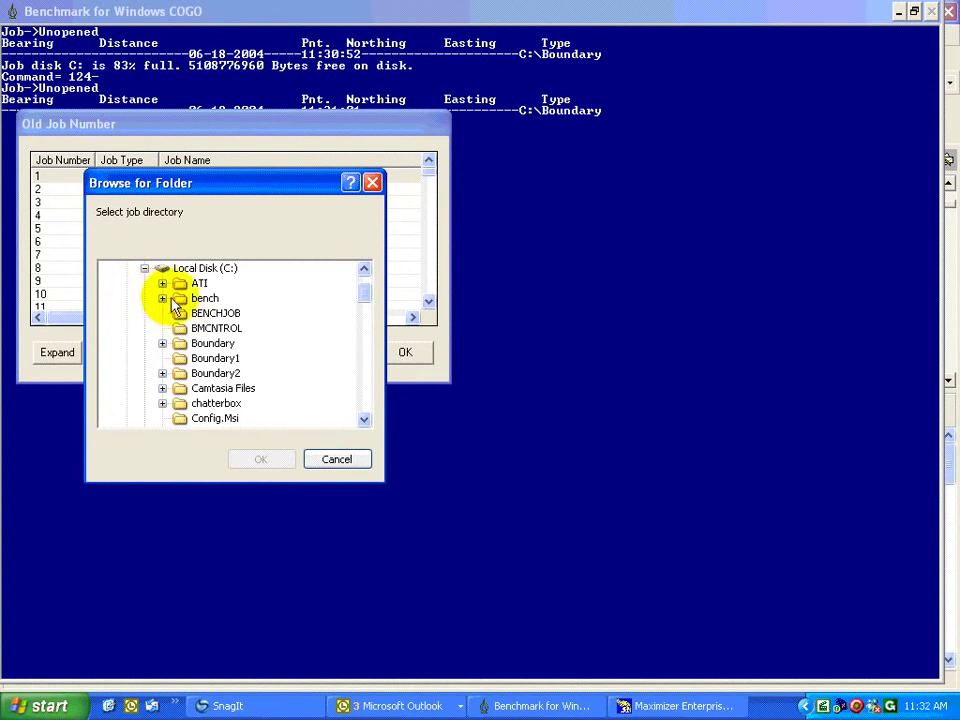
left_click(162, 298)
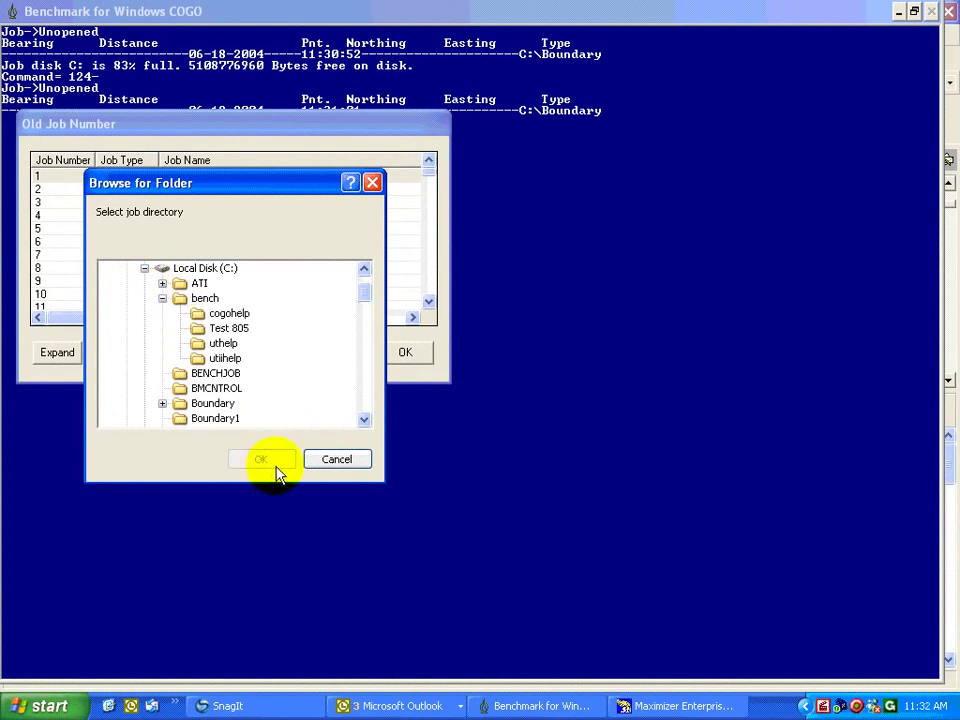
left_click(226, 328)
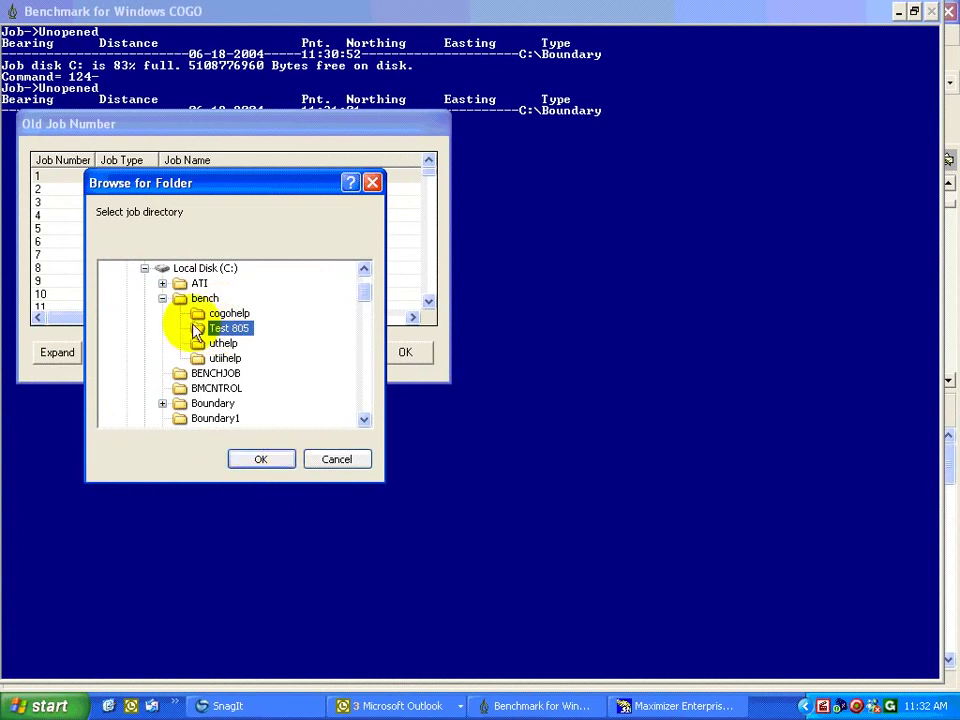
left_click(264, 460)
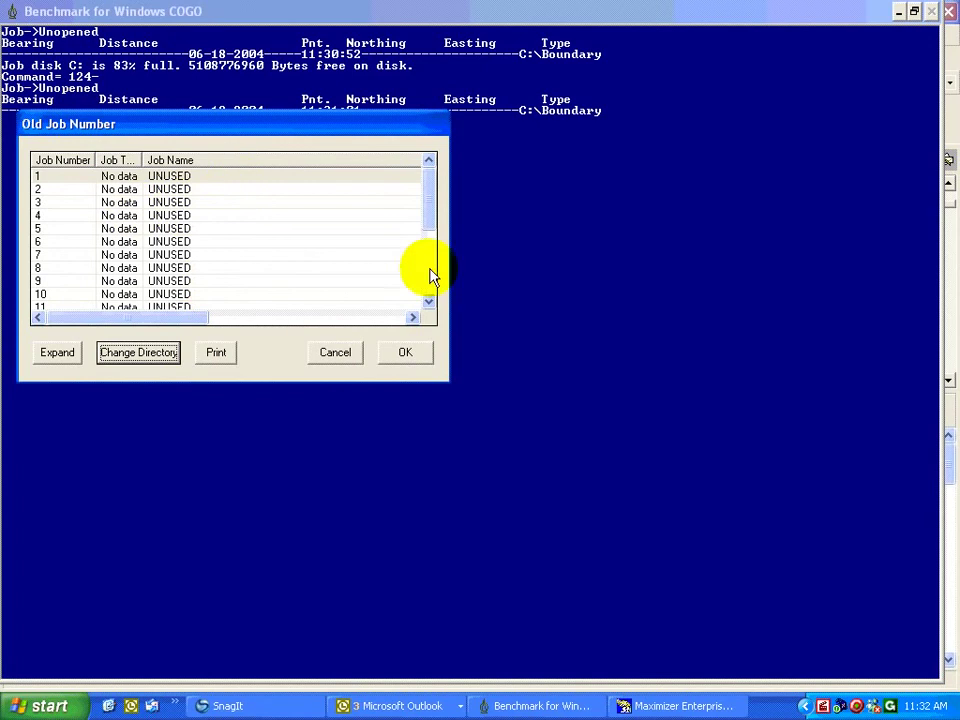
Review the job list and expand the Test 805 job directory to a new high job number of 25
mouse_move(426, 208)
left_mouse_down()
mouse_move(424, 302)
mouse_move(429, 197)
left_mouse_up()
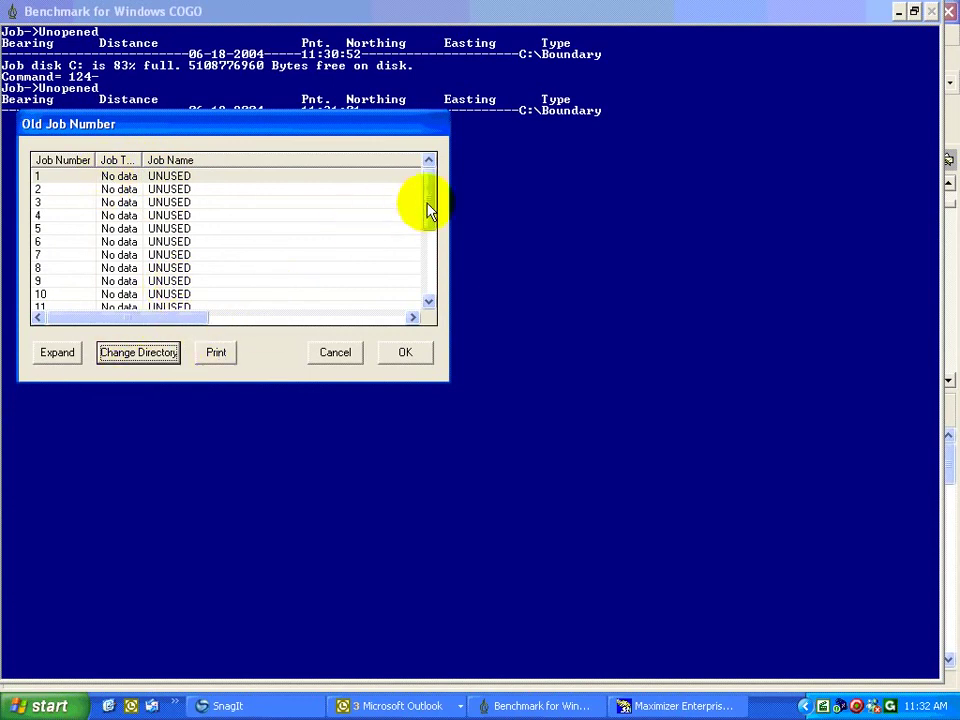
left_click_drag(427, 218, 429, 293)
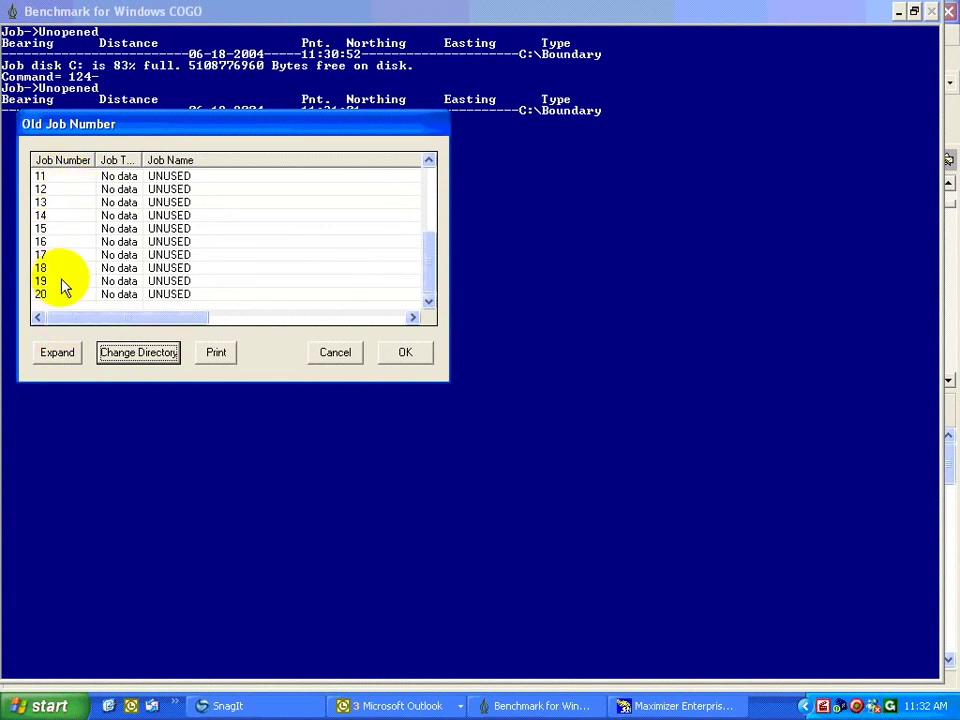
left_click(57, 353)
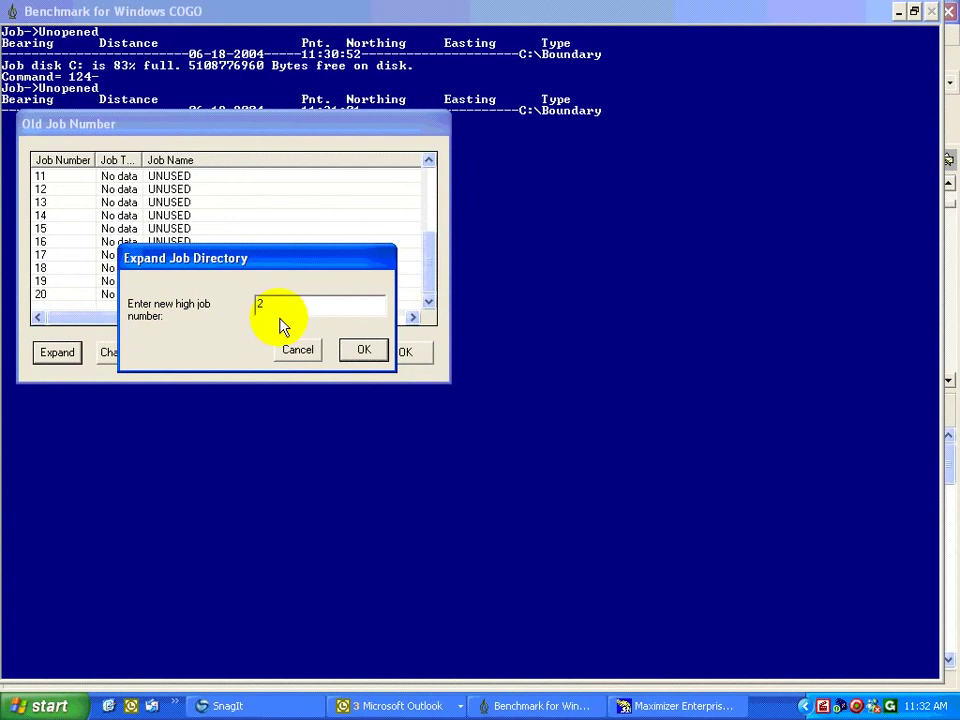
key("Return")
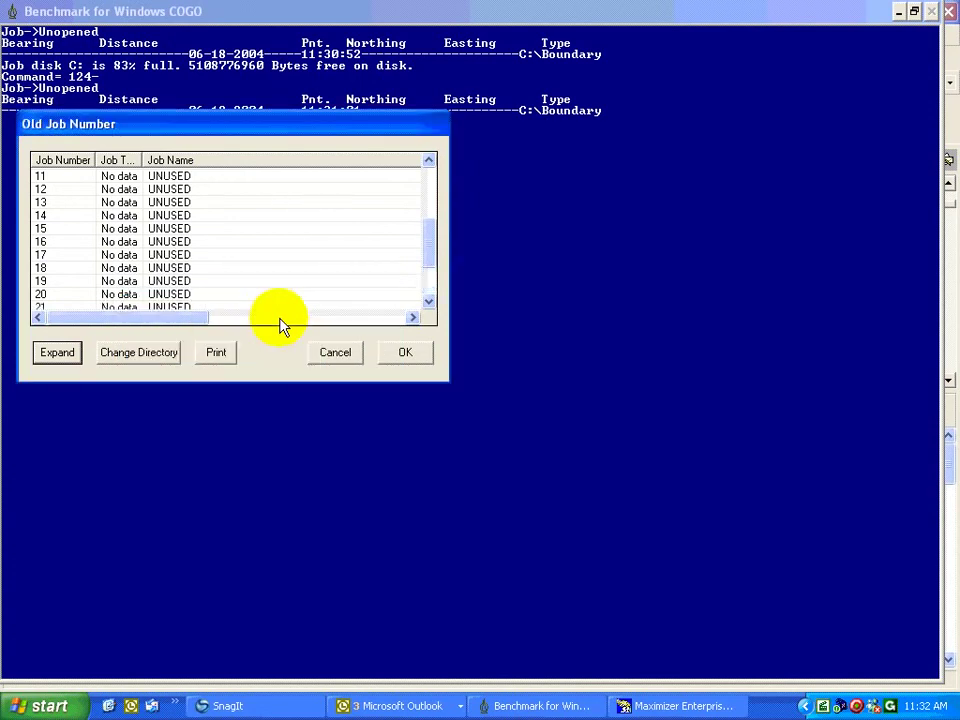
left_click_drag(429, 229, 429, 264)
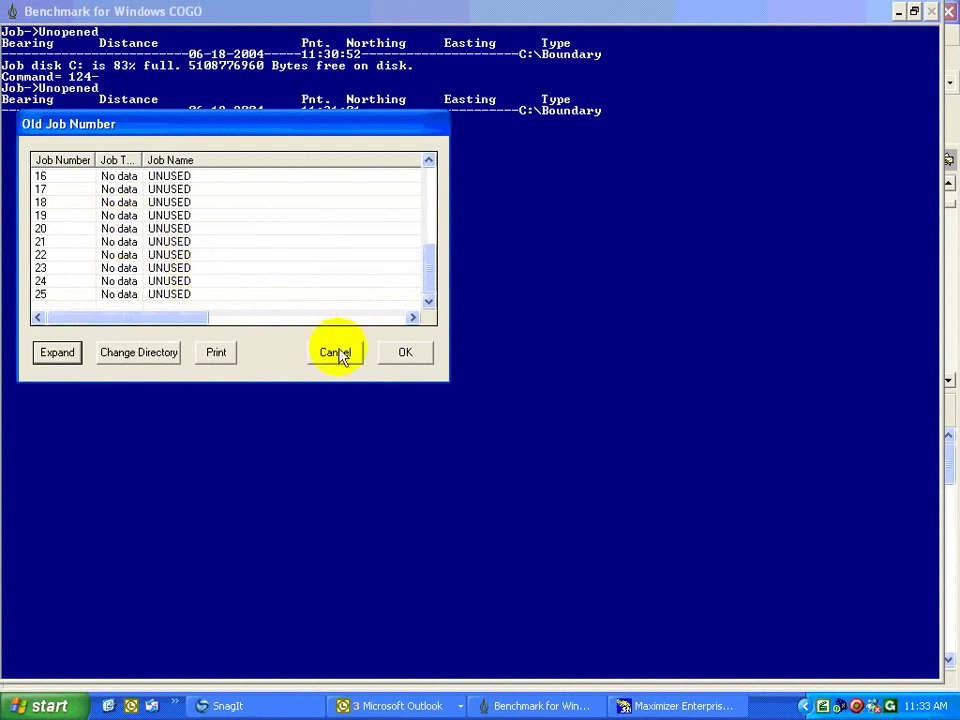
Try to change the job directory to Benchmark for Windows, under Applied Spatial information on the FTP Exchange network share
left_click(140, 352)
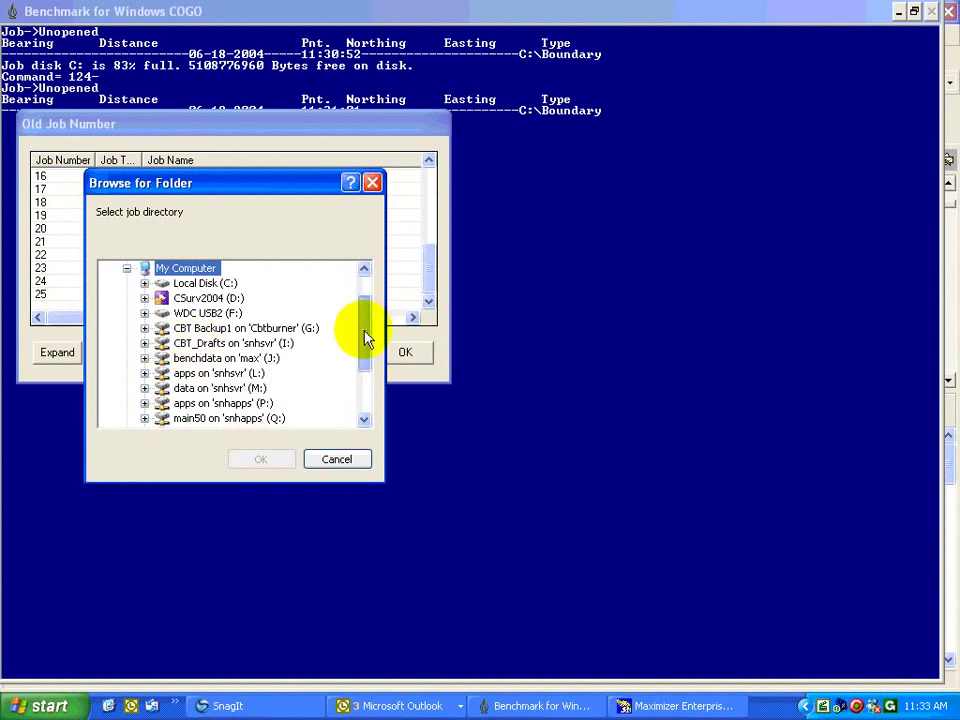
left_click_drag(364, 332, 364, 388)
left_click(127, 388)
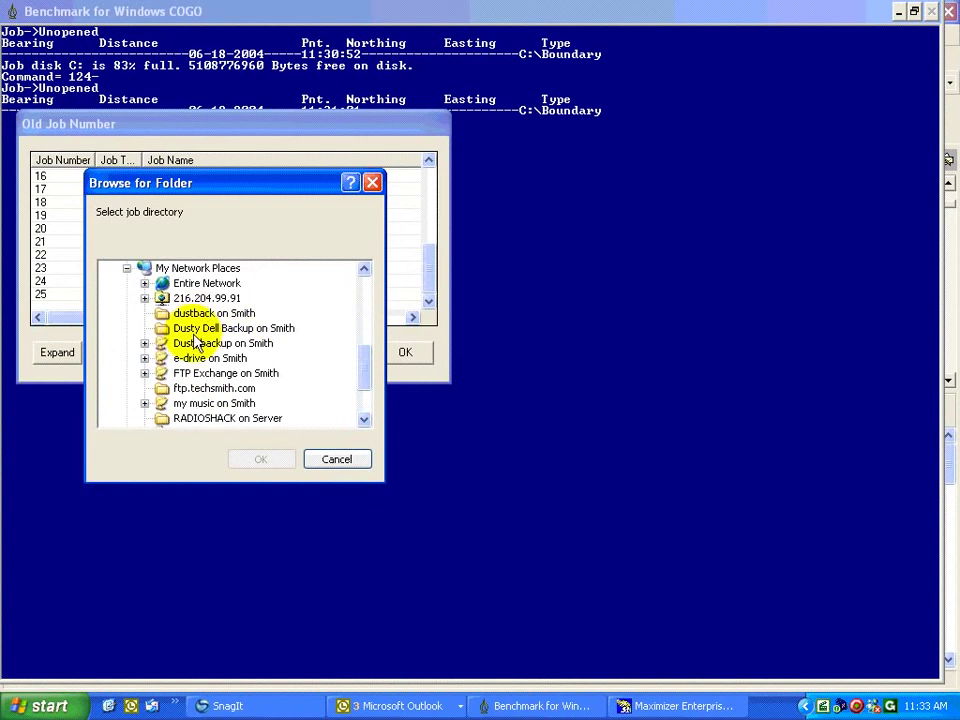
left_click(144, 358)
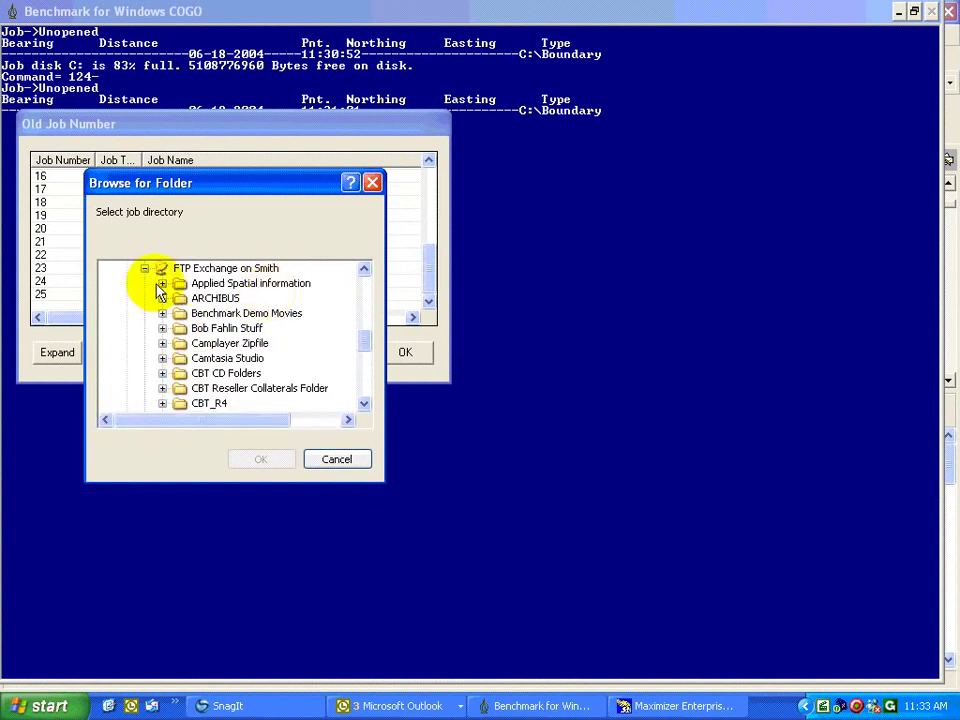
left_click(163, 286)
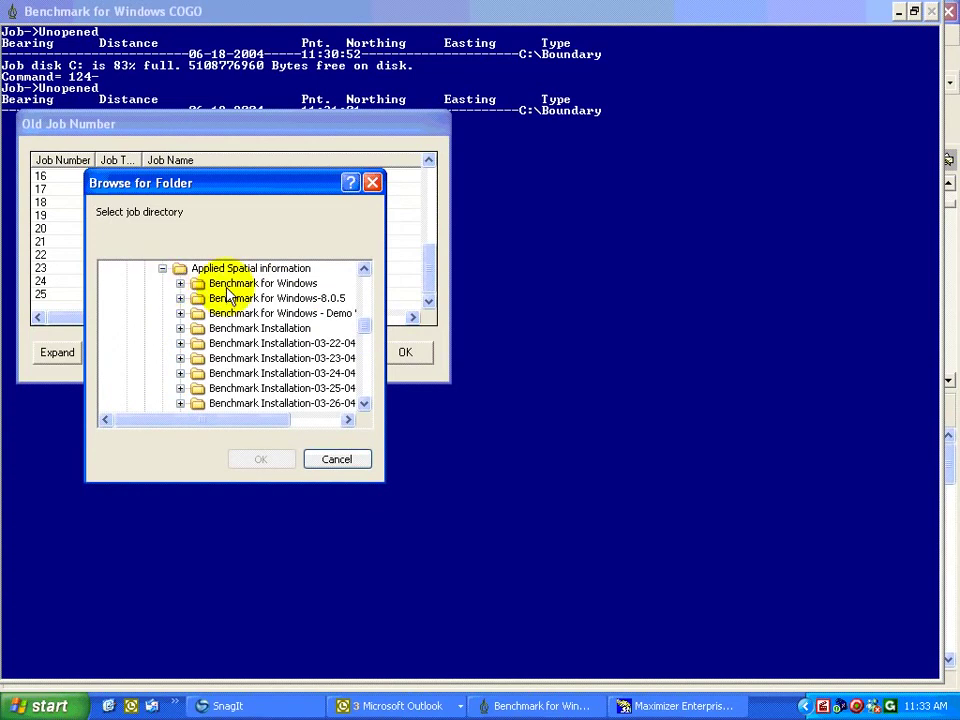
left_click(228, 286)
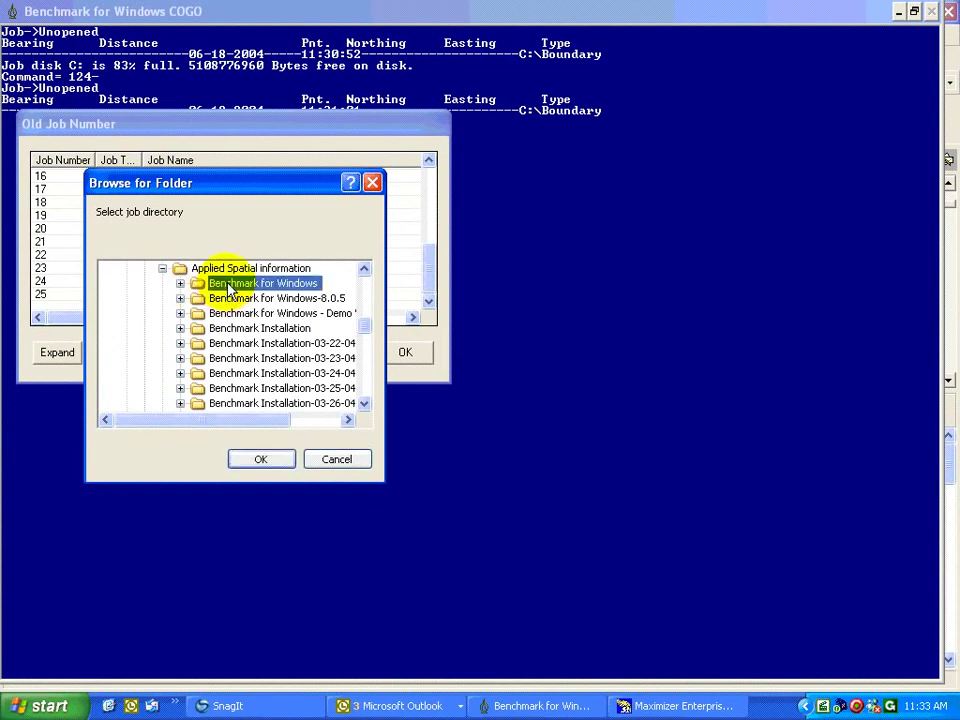
left_click(258, 466)
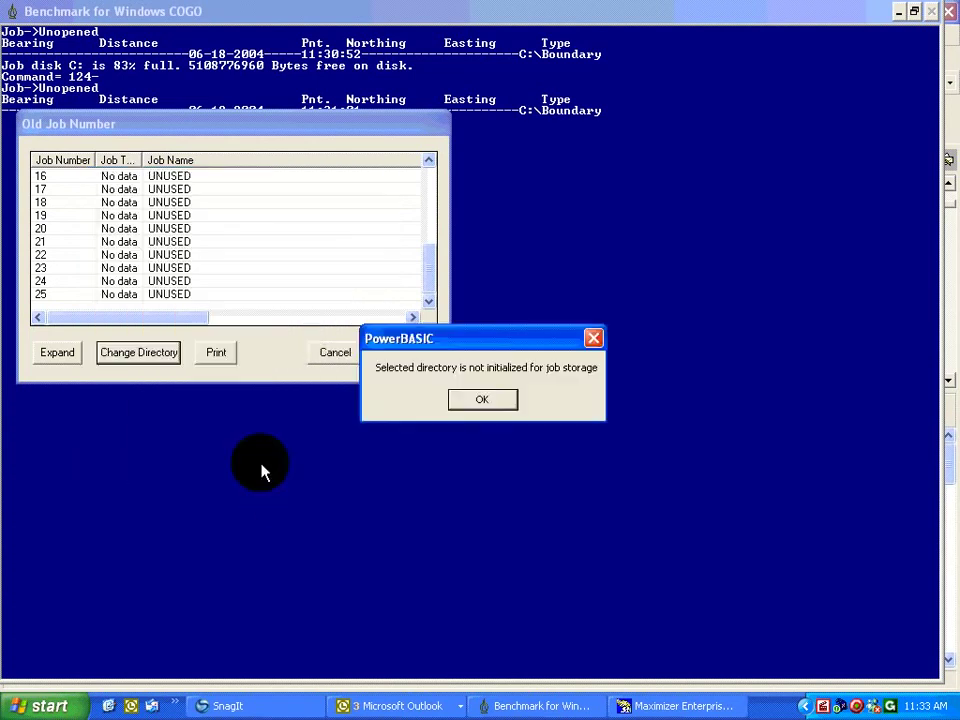
left_click(490, 402)
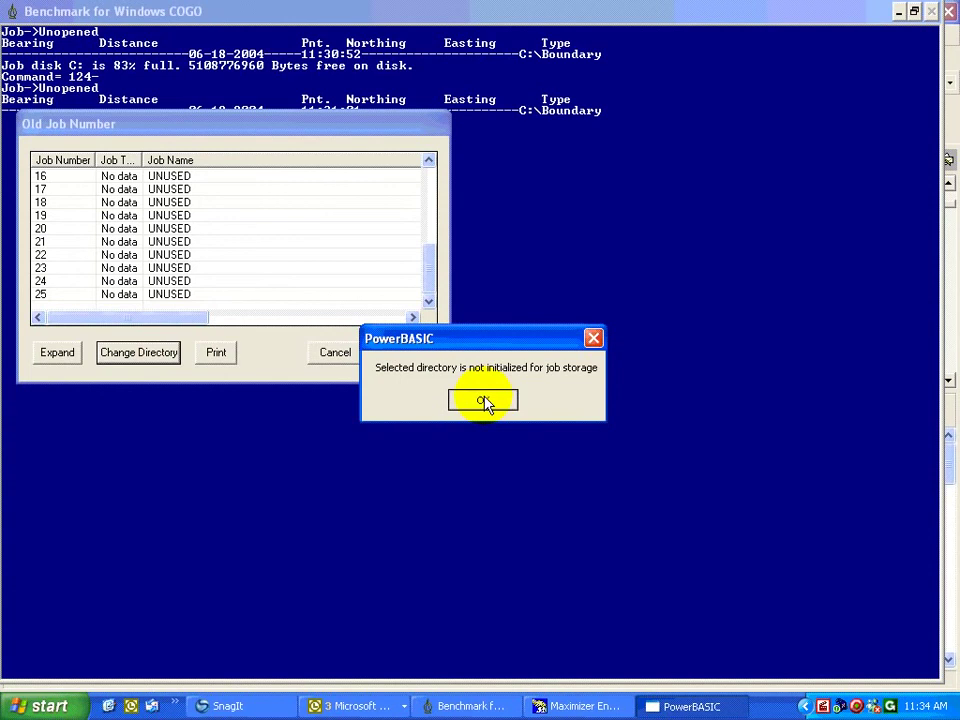
left_click(484, 400)
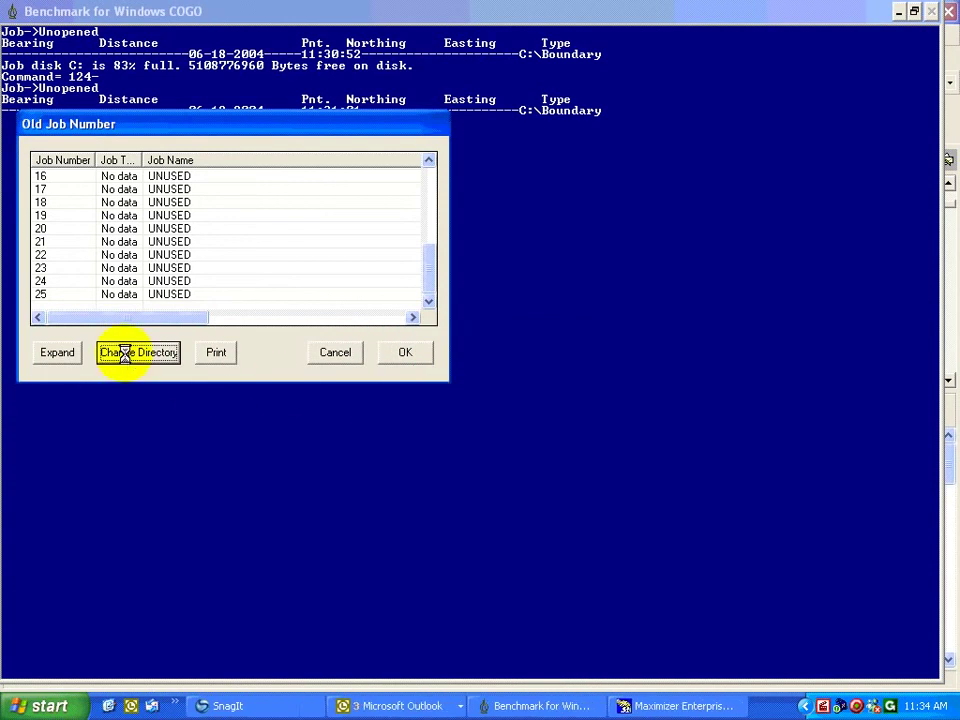
Browse My Network Places and the folders of the WDC USB2 (F:) drive as possible job directory locations
left_click(128, 354)
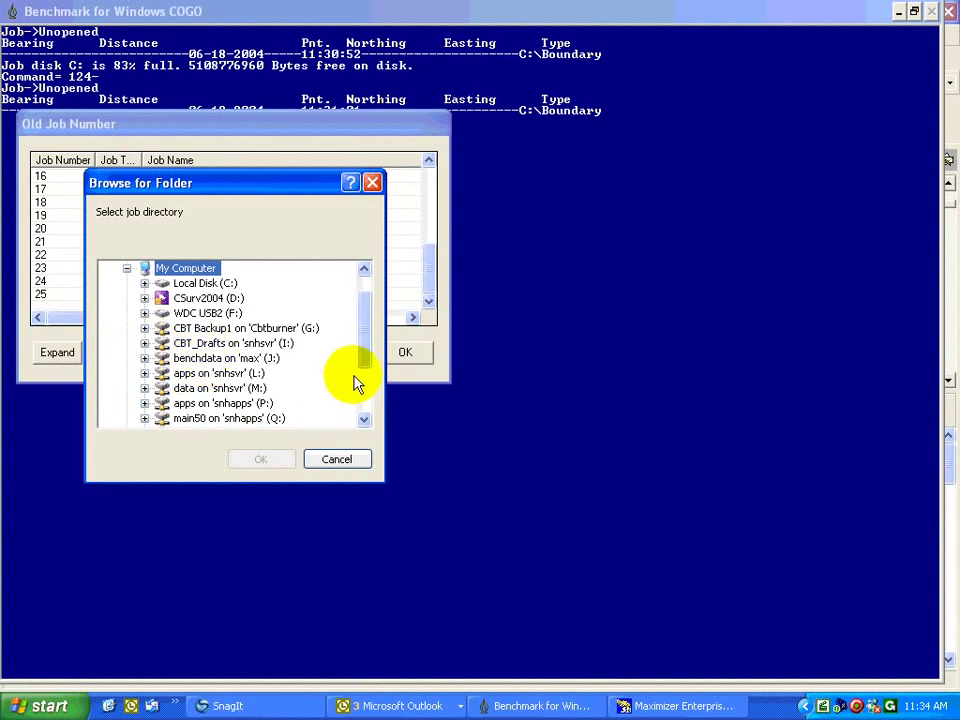
left_click_drag(364, 349, 364, 390)
left_click(126, 388)
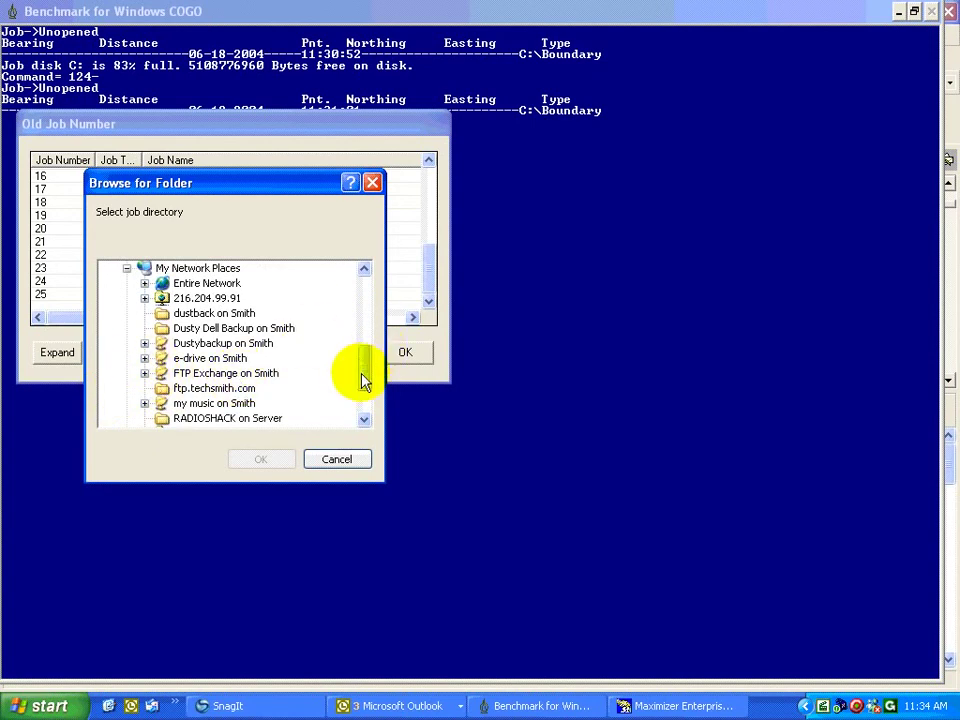
left_click_drag(364, 364, 375, 282)
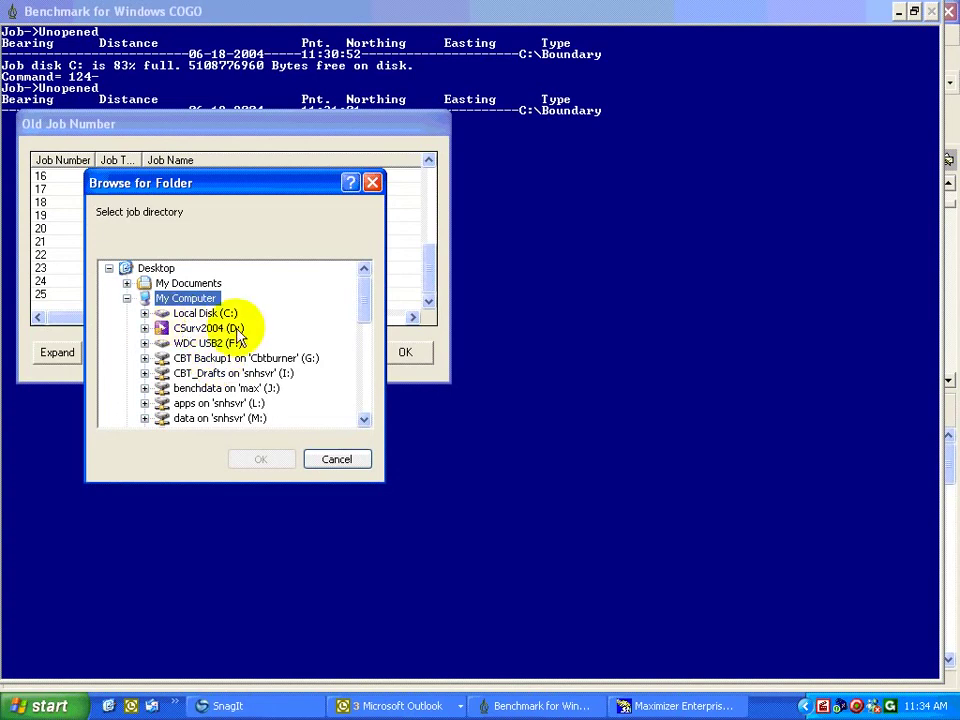
left_click(144, 343)
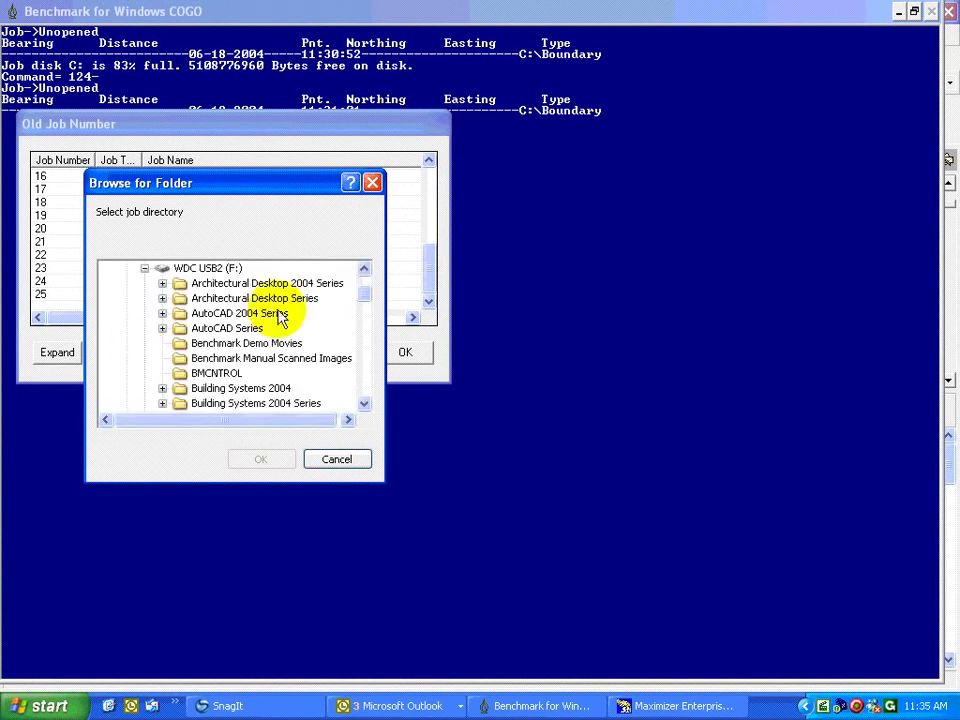